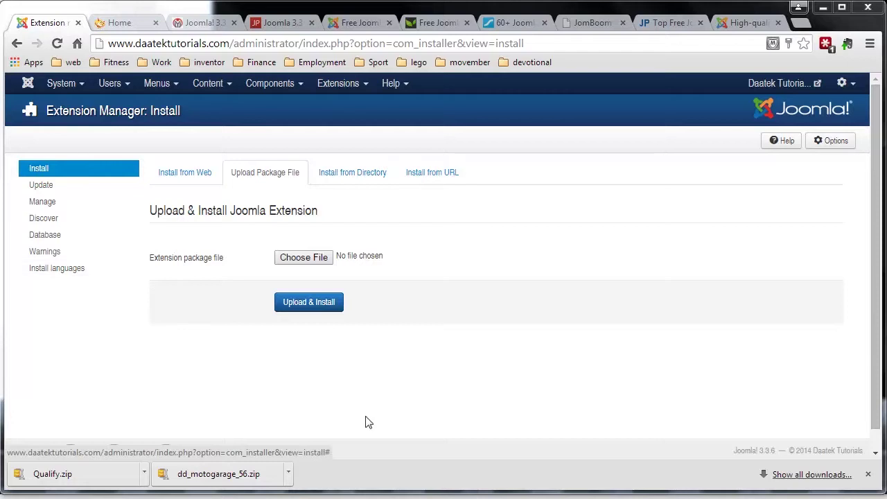
Open the Extension Manager from the Extensions menu to reach its Install page.
left_click(344, 90)
left_click(346, 109)
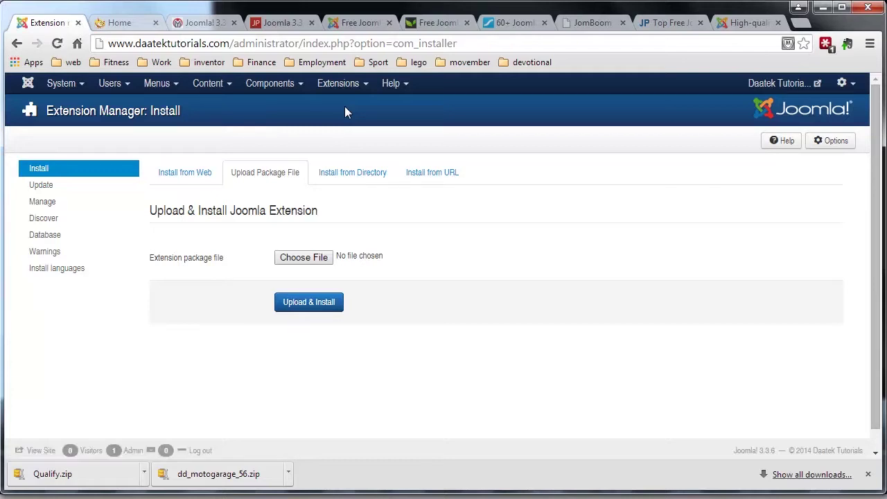
Search the Install from Web directory for 'extplorer' and browse the results.
left_click(182, 177)
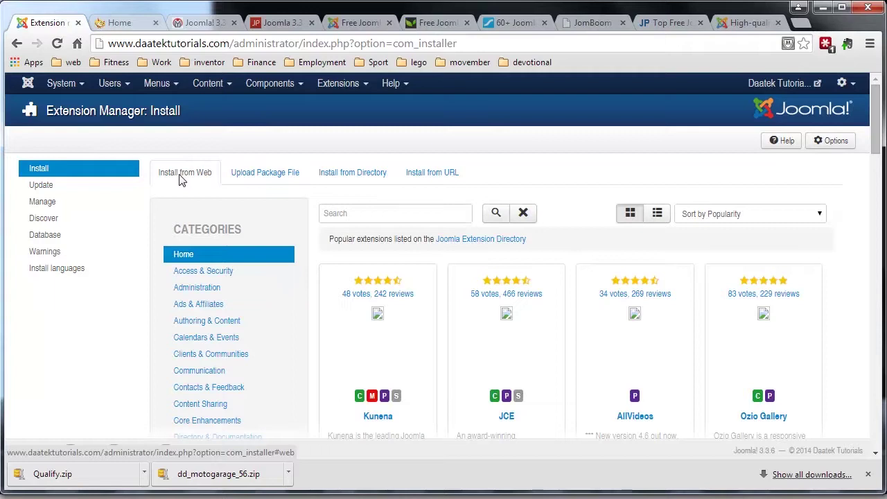
left_click(359, 212)
type("extplorer")
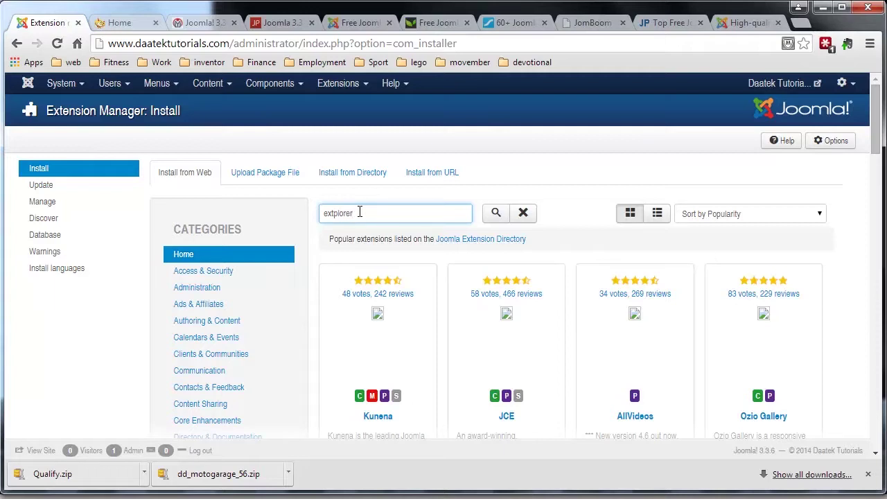
left_click(495, 217)
scroll(481, 291, "down", 2)
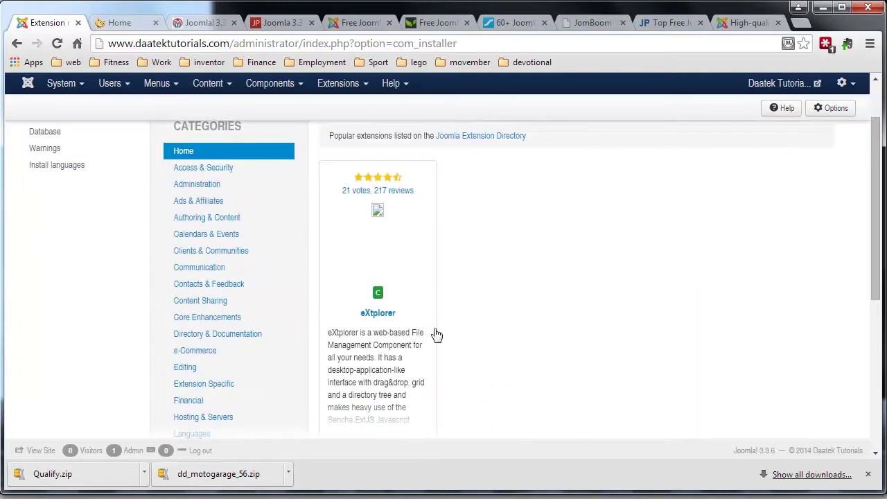
scroll(509, 250, "down", 1)
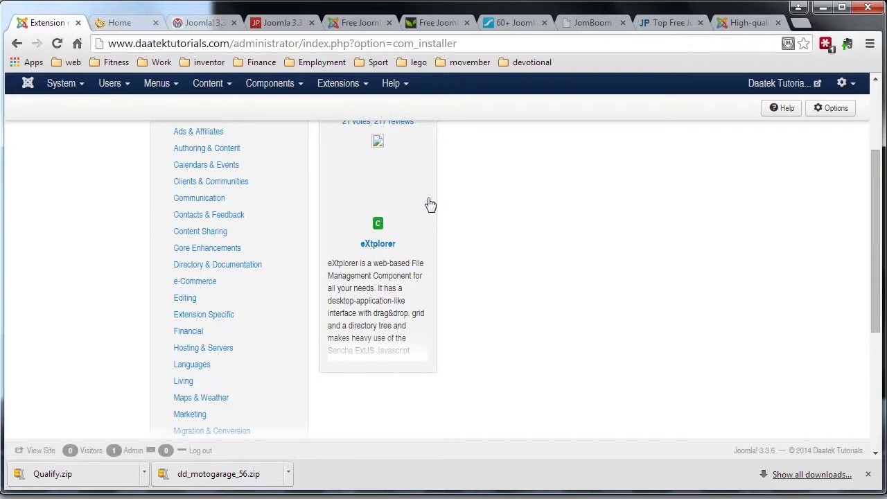
scroll(447, 228, "up", 1)
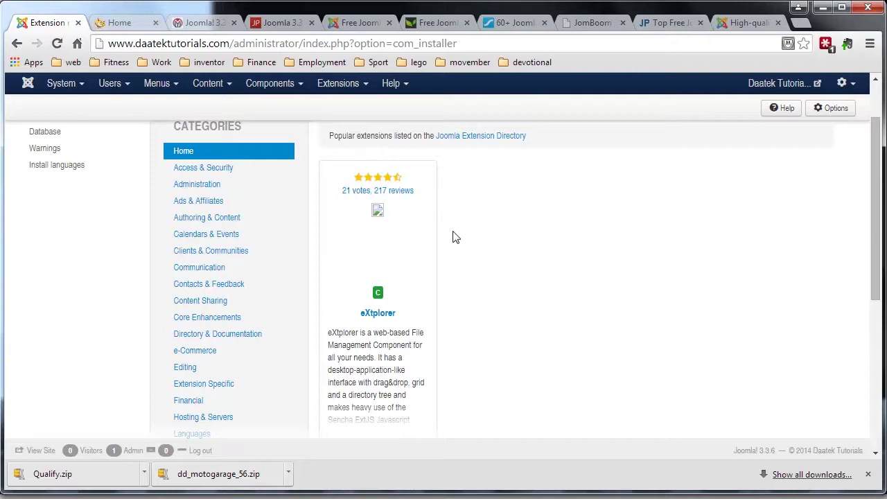
scroll(454, 238, "down", 1)
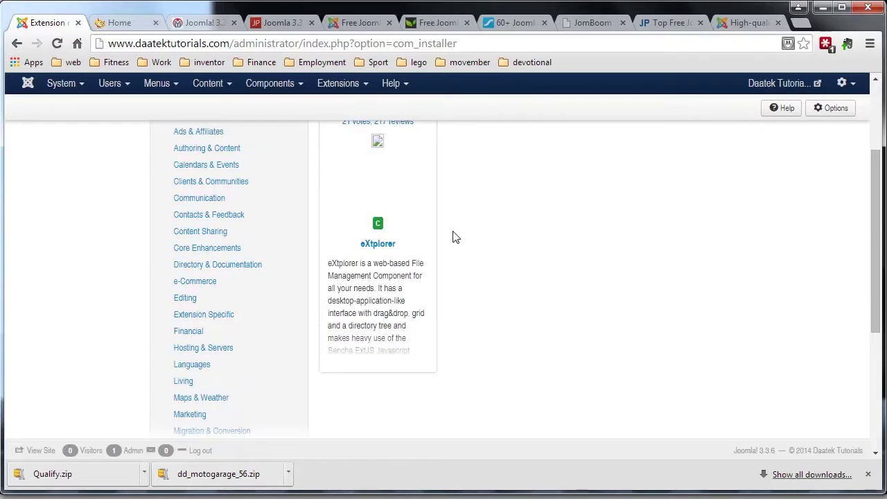
scroll(454, 238, "up", 1)
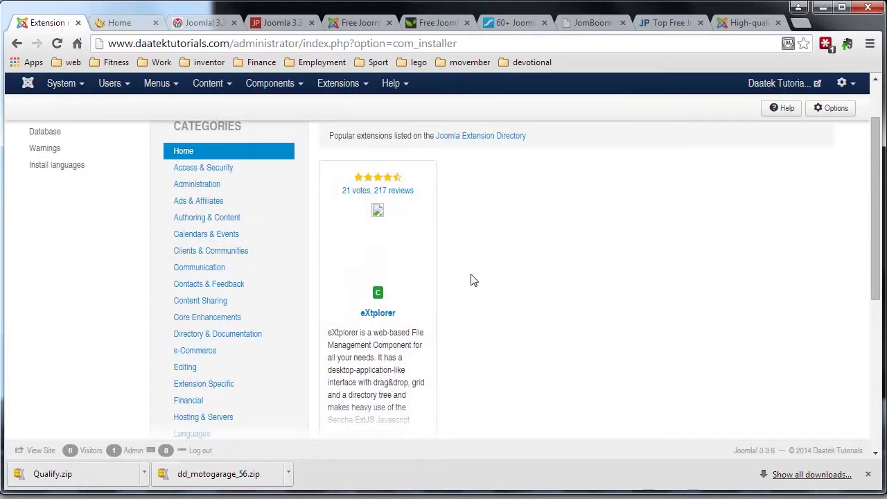
scroll(472, 280, "down", 1)
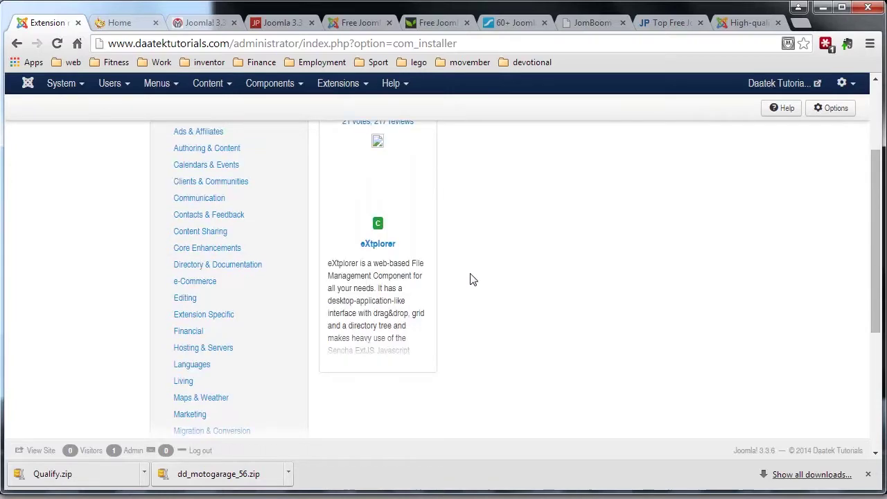
Install the eXtplorer component from its directory listing and confirm the installation.
left_click(377, 244)
scroll(421, 272, "down", 1)
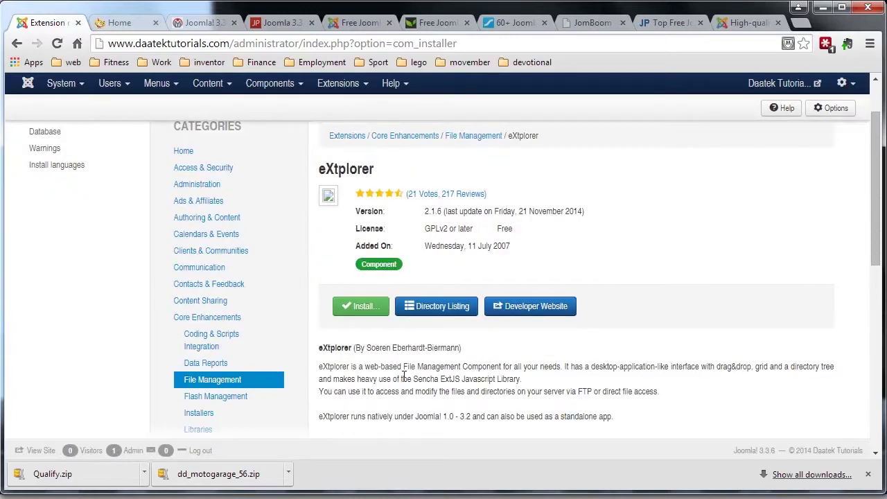
left_click(357, 310)
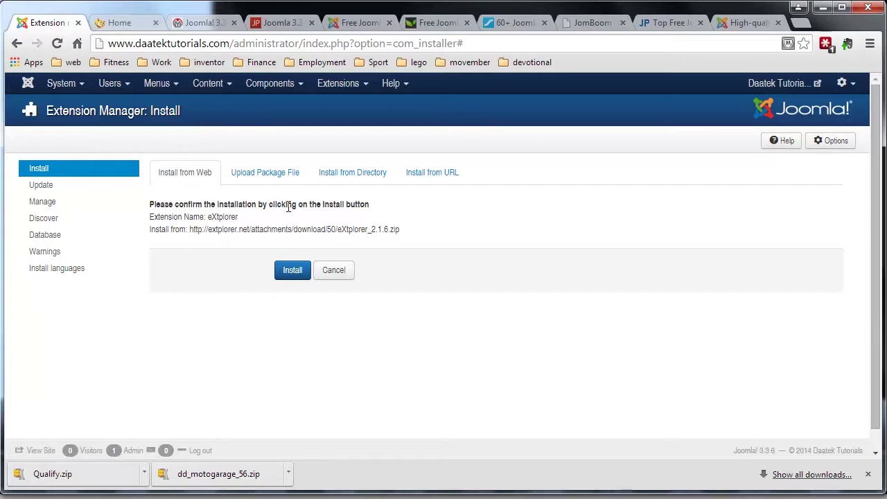
left_click(291, 272)
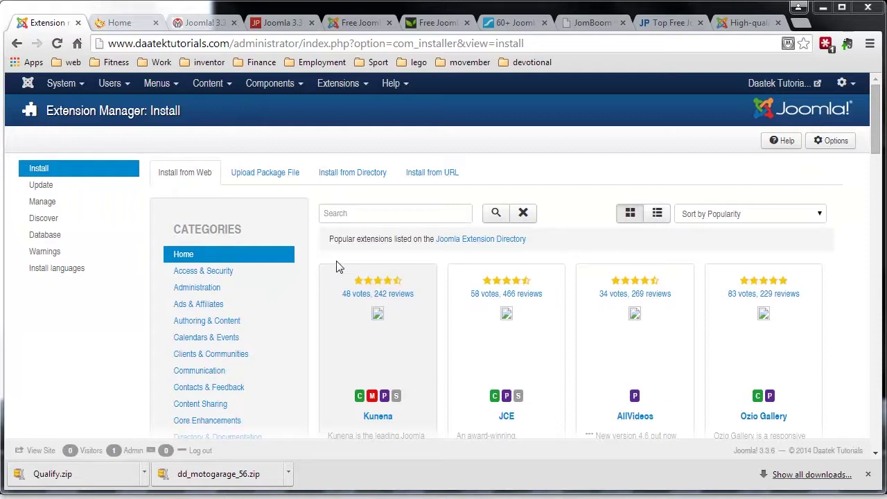
Launch eXtplorer from Components, then expand and collapse the templates folder in its tree.
left_click(270, 83)
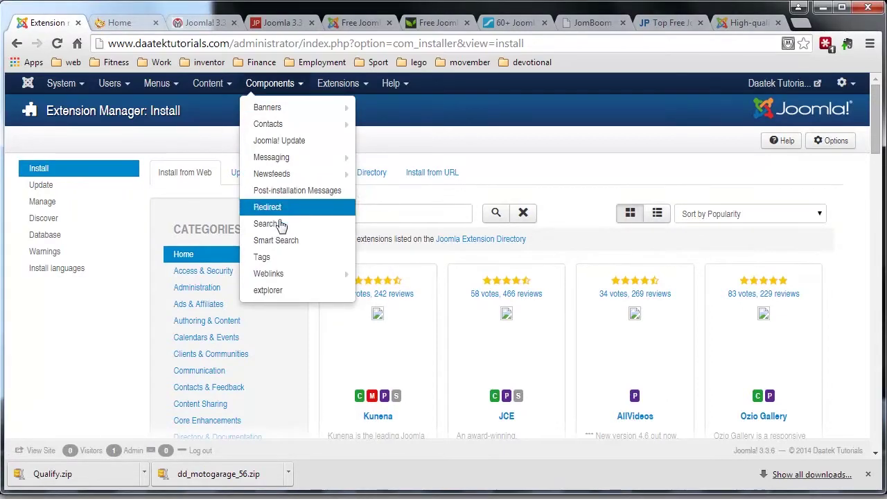
left_click(269, 291)
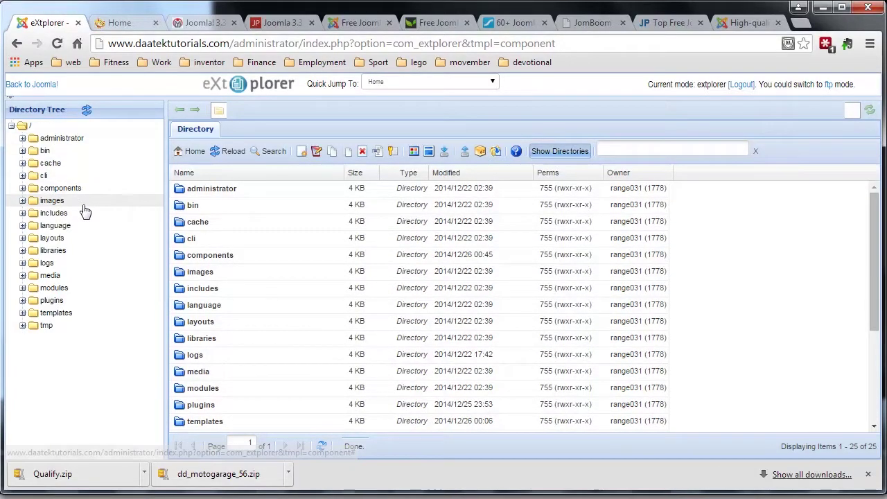
left_click_drag(874, 277, 865, 366)
scroll(857, 305, "up", 5)
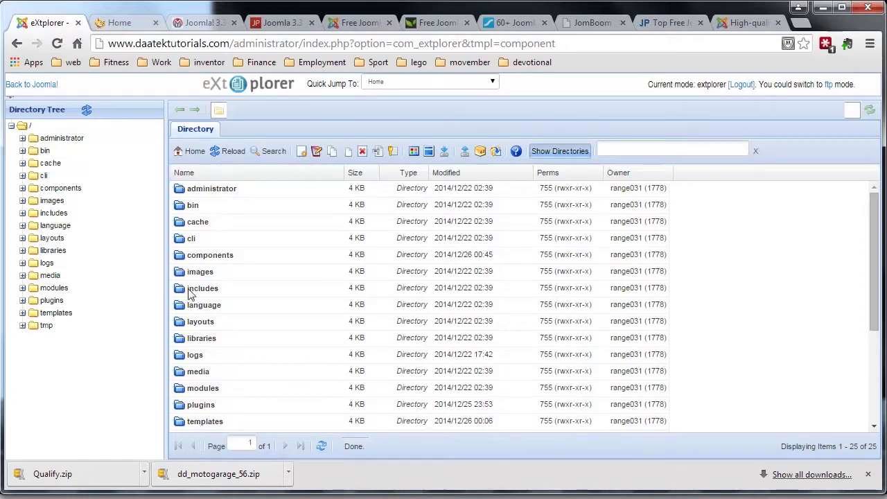
left_click(22, 314)
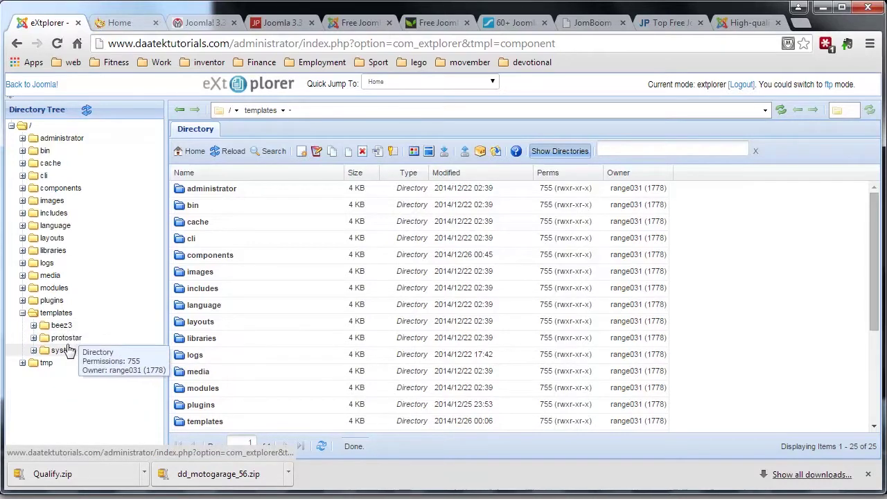
left_click(22, 313)
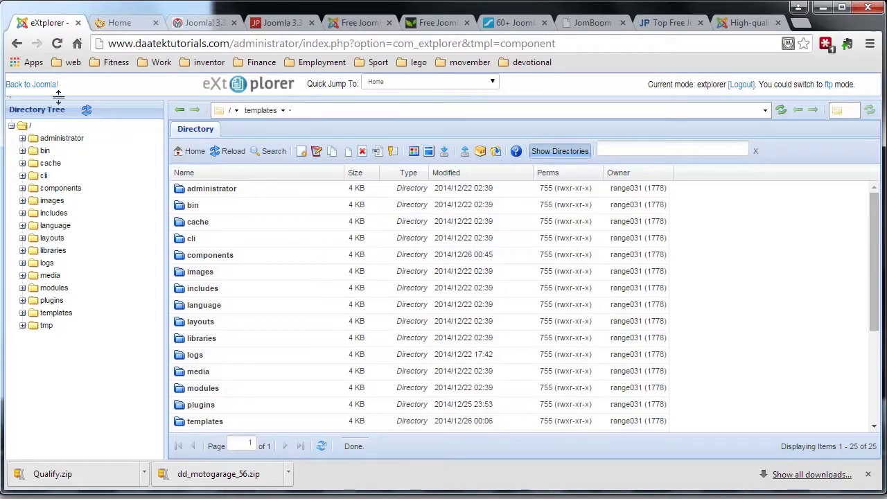
Go Back to Joomla! from eXtplorer and look over the Control Panel.
left_click(38, 84)
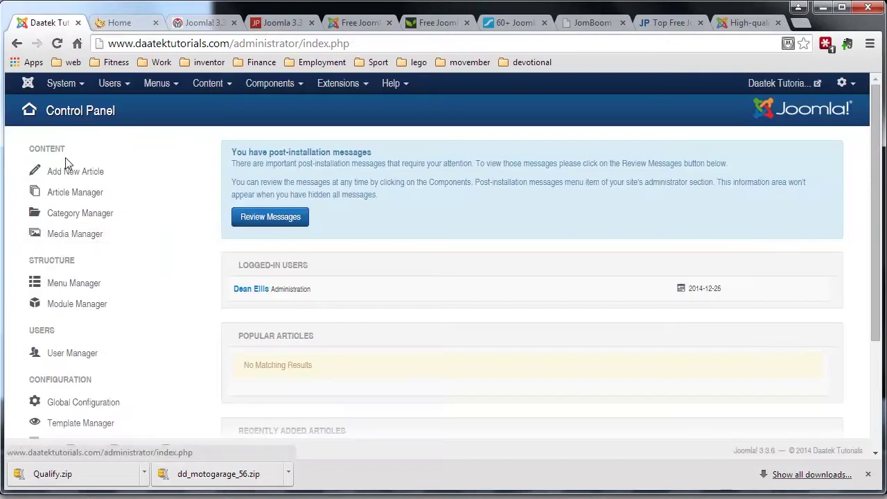
scroll(372, 279, "down", 2)
scroll(354, 246, "up", 2)
scroll(273, 214, "down", 2)
scroll(274, 217, "up", 2)
scroll(879, 248, "down", 2)
scroll(879, 248, "up", 2)
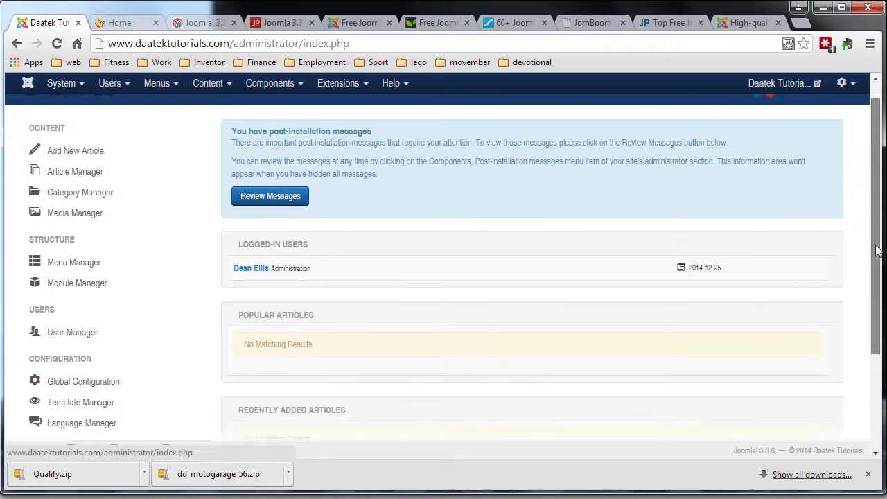
left_click_drag(875, 284, 874, 362)
scroll(875, 362, "up", 3)
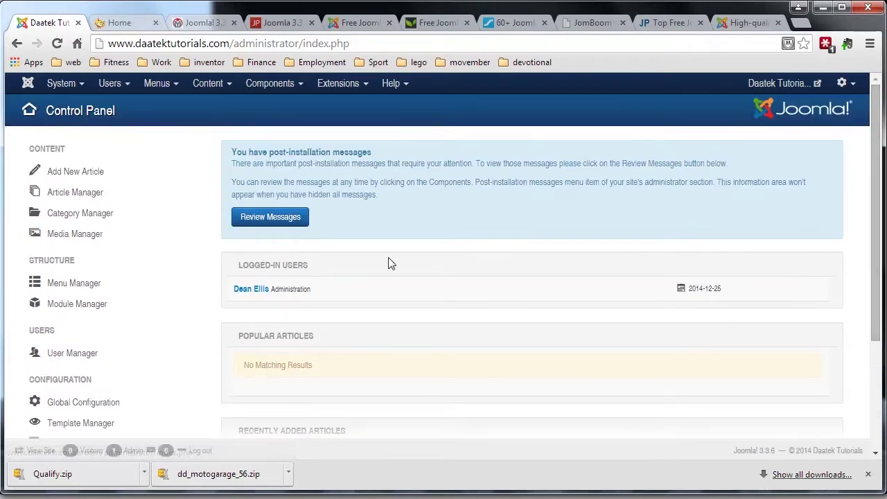